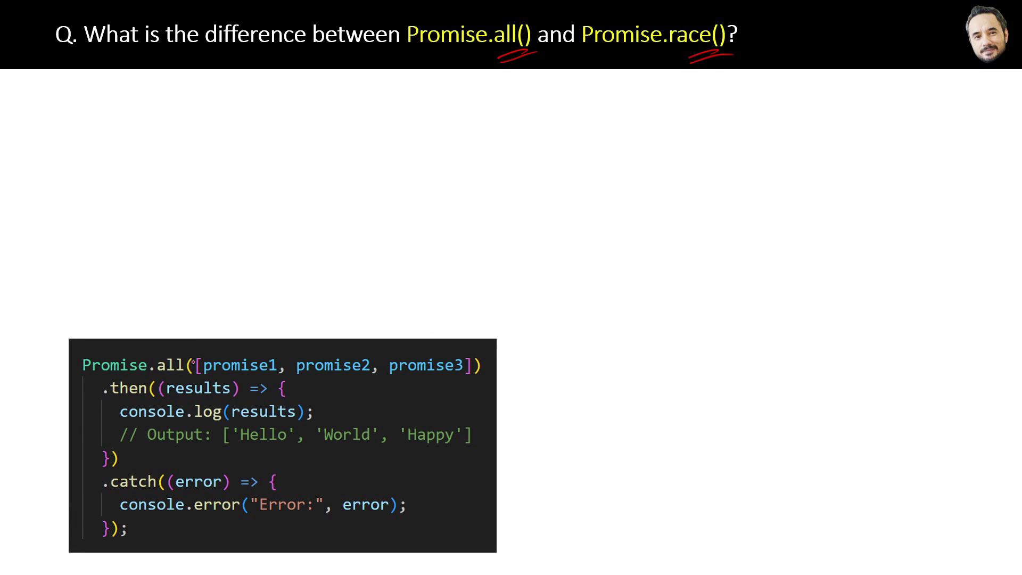
Step: Underline all( in red in the Promise.all code, then reveal the Promise.race code panel
{"action": "left_click_drag", "start_coordinate": [166, 379], "coordinate": [195, 372]}
{"action": "left_click", "coordinate": [496, 320]}
Step: Underline race in red, plus the 'Happy' output on the left and 'Hello' on the right
{"action": "left_click_drag", "start_coordinate": [601, 381], "coordinate": [631, 383]}
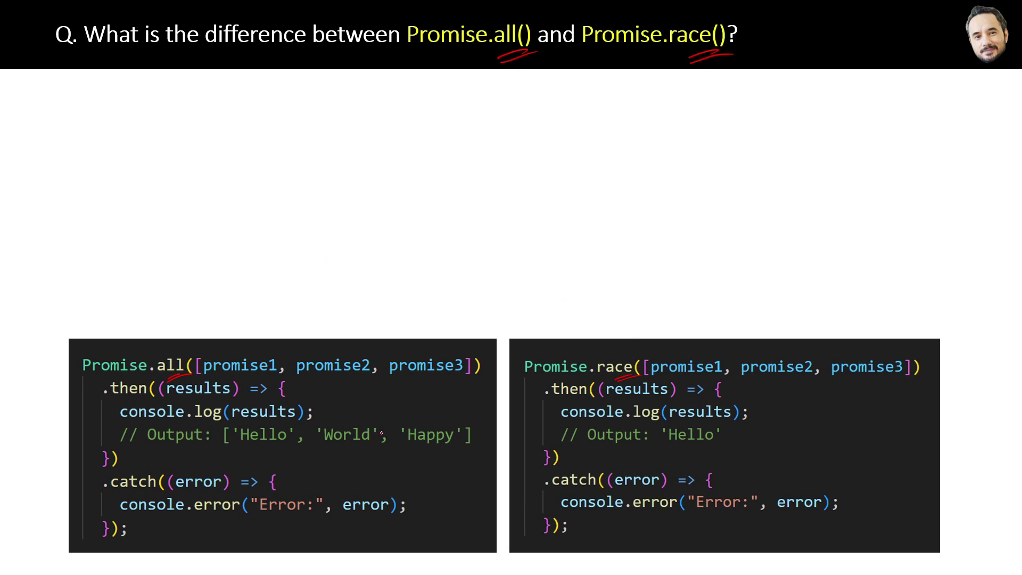
{"action": "left_click_drag", "start_coordinate": [368, 455], "coordinate": [435, 453]}
{"action": "left_click_drag", "start_coordinate": [713, 447], "coordinate": [765, 440]}
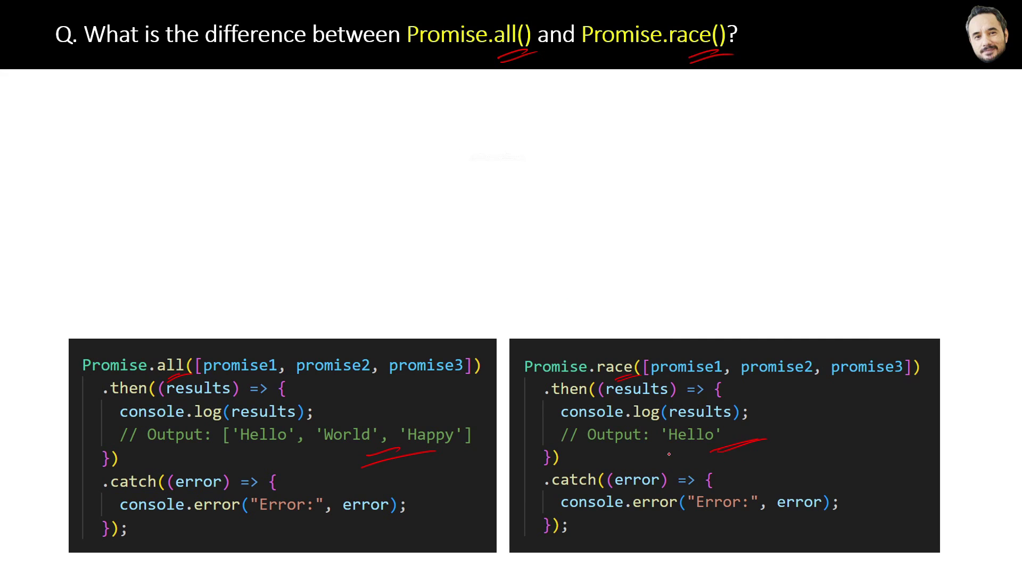